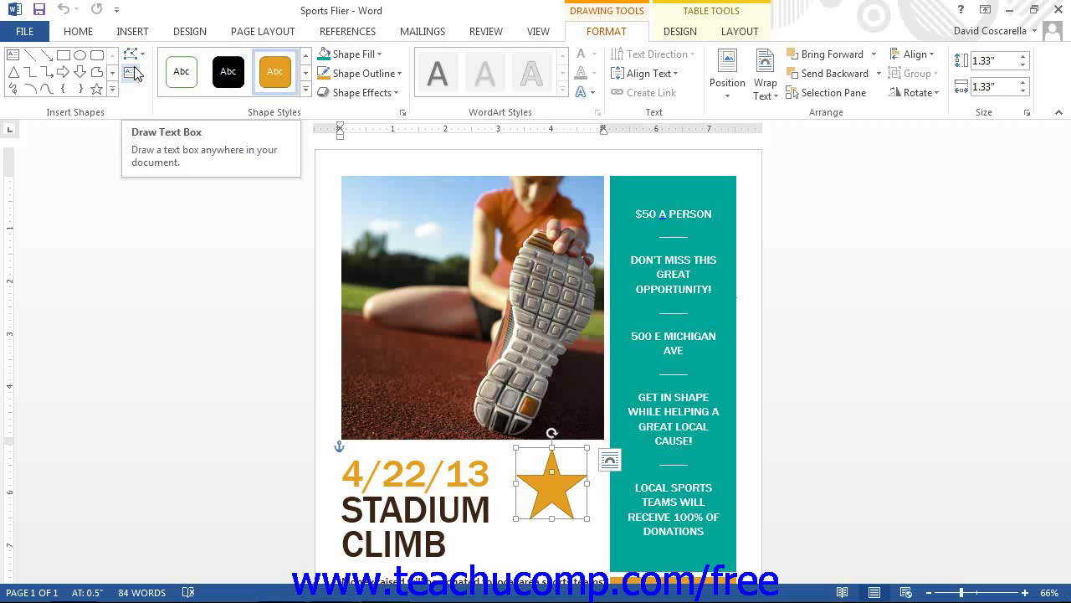
# Draw a freehand Scribble line below the orange star beside CLIMB
pyautogui.click(13, 91)
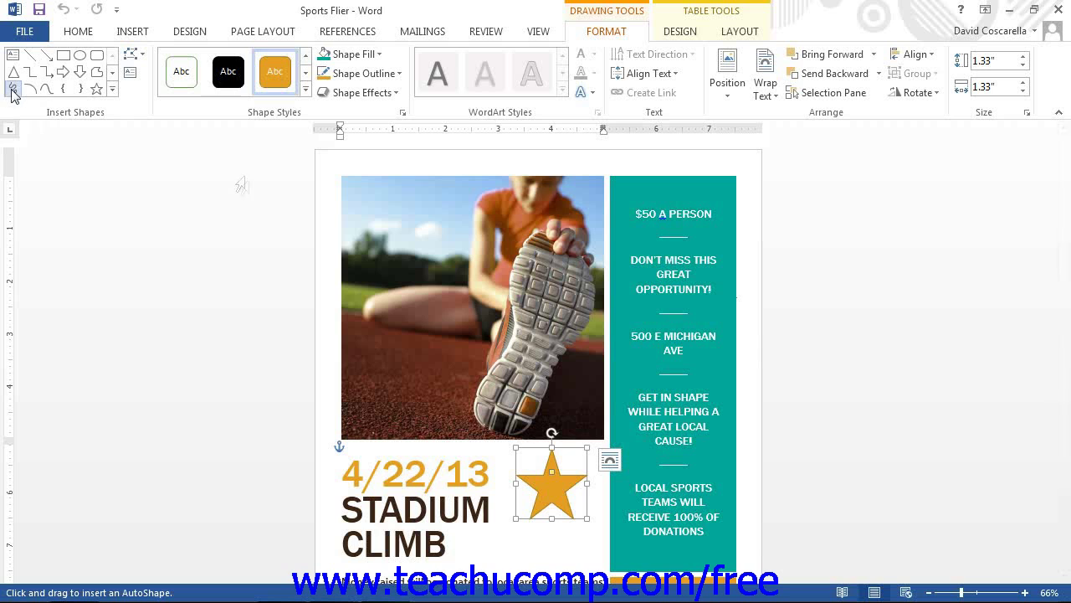
pyautogui.scroll(-2, 514, 483)
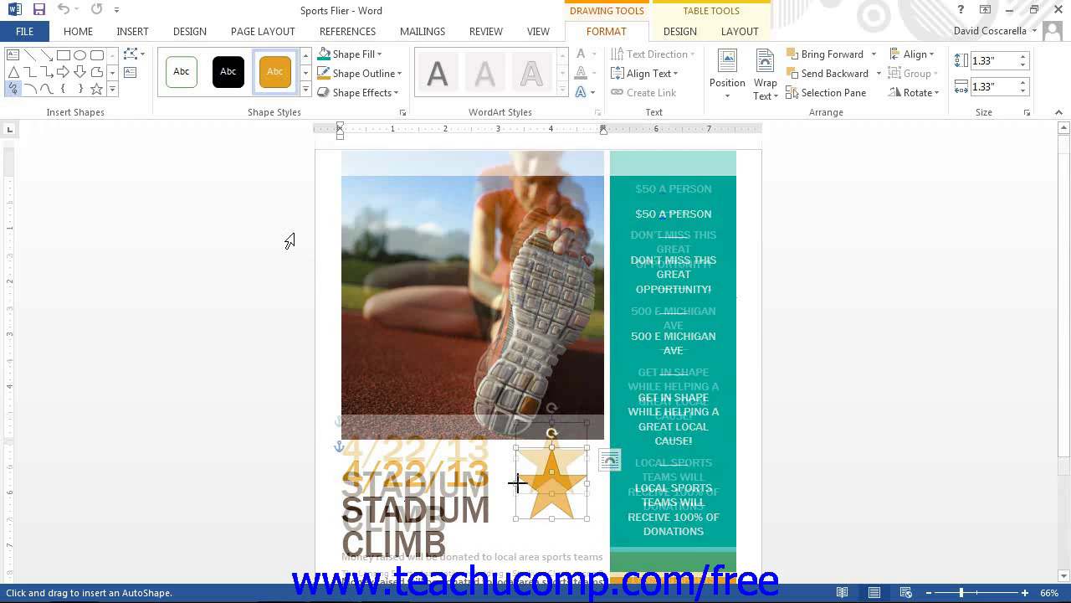
pyautogui.moveTo(475, 494)
pyautogui.mouseDown()
pyautogui.moveTo(511, 507)
pyautogui.moveTo(552, 502)
pyautogui.moveTo(590, 473)
pyautogui.moveTo(484, 481)
pyautogui.mouseUp()
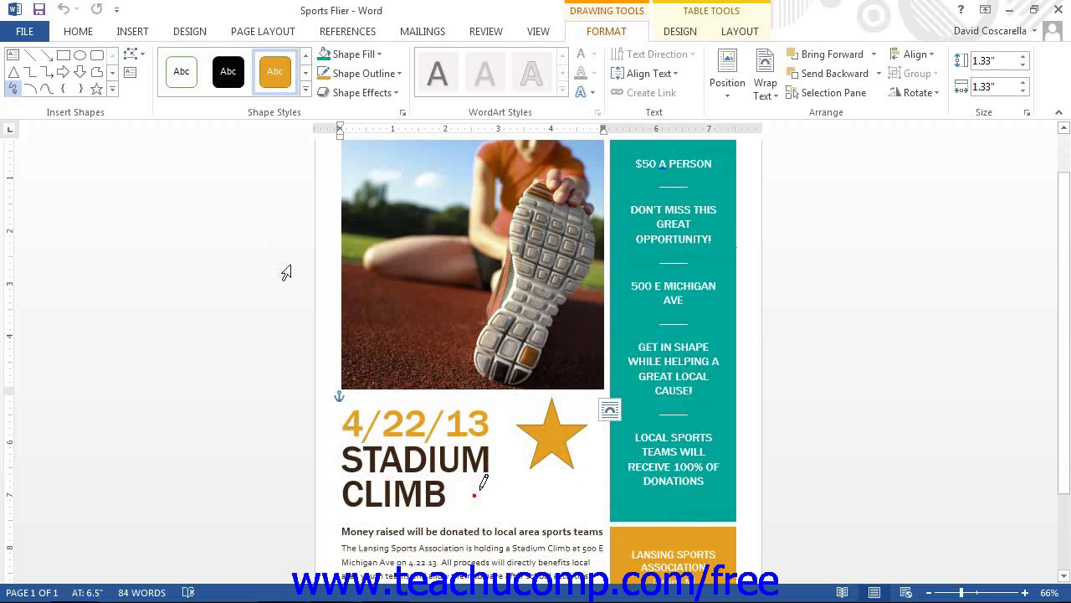
# Reshape the scribble by dragging one of its edit points, then deselect it
pyautogui.click(145, 57)
pyautogui.click(153, 97)
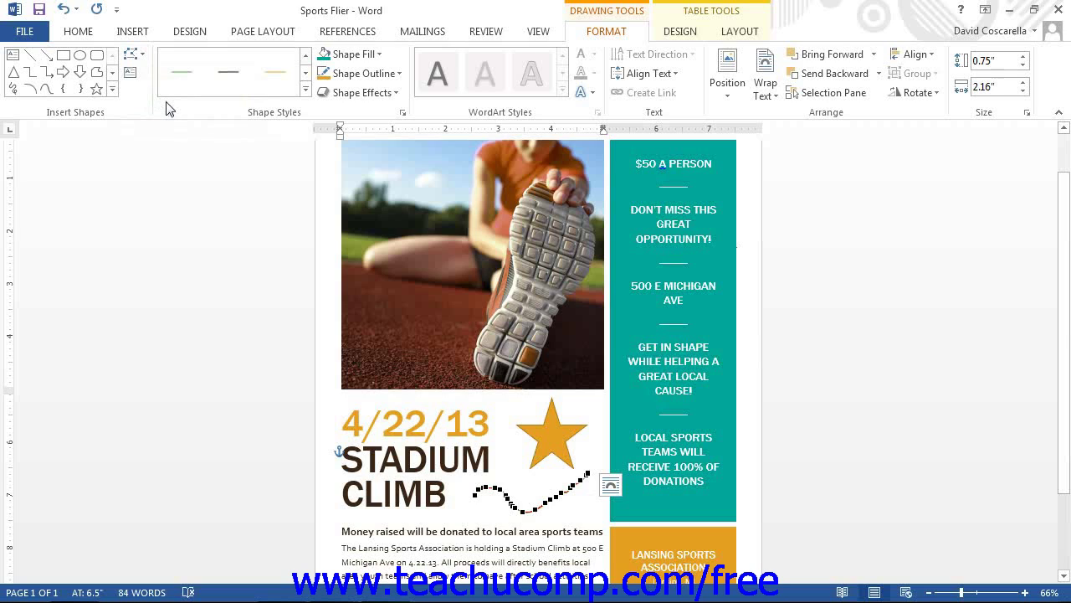
pyautogui.moveTo(494, 484)
pyautogui.mouseDown()
pyautogui.moveTo(495, 497)
pyautogui.moveTo(575, 502)
pyautogui.mouseUp()
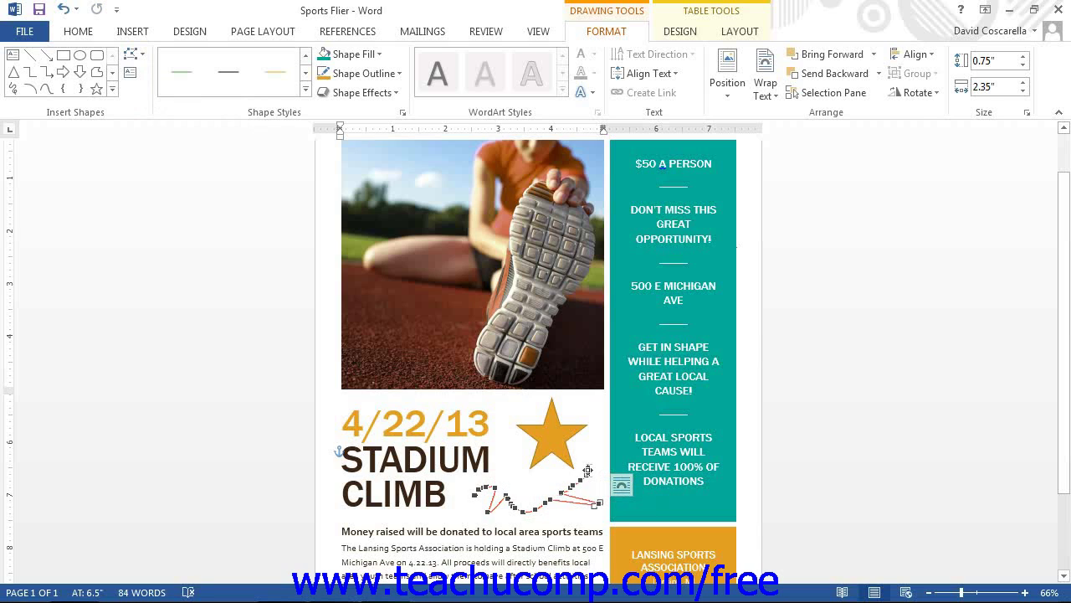
pyautogui.press('Escape')
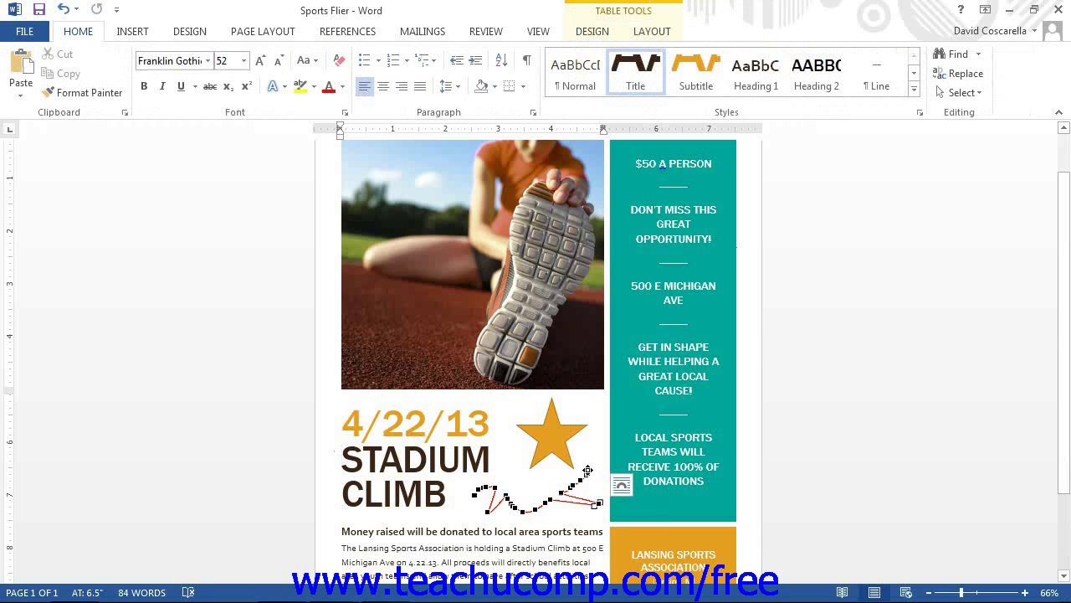
# Delete the scribble and apply the teal shape style to the orange star
pyautogui.press('Delete')
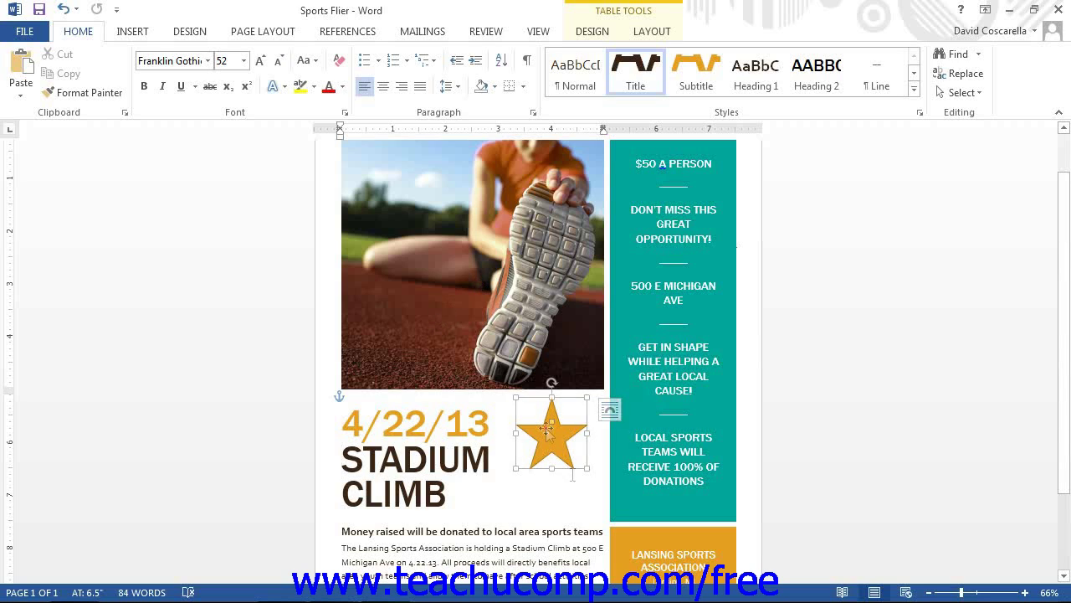
pyautogui.click(553, 439)
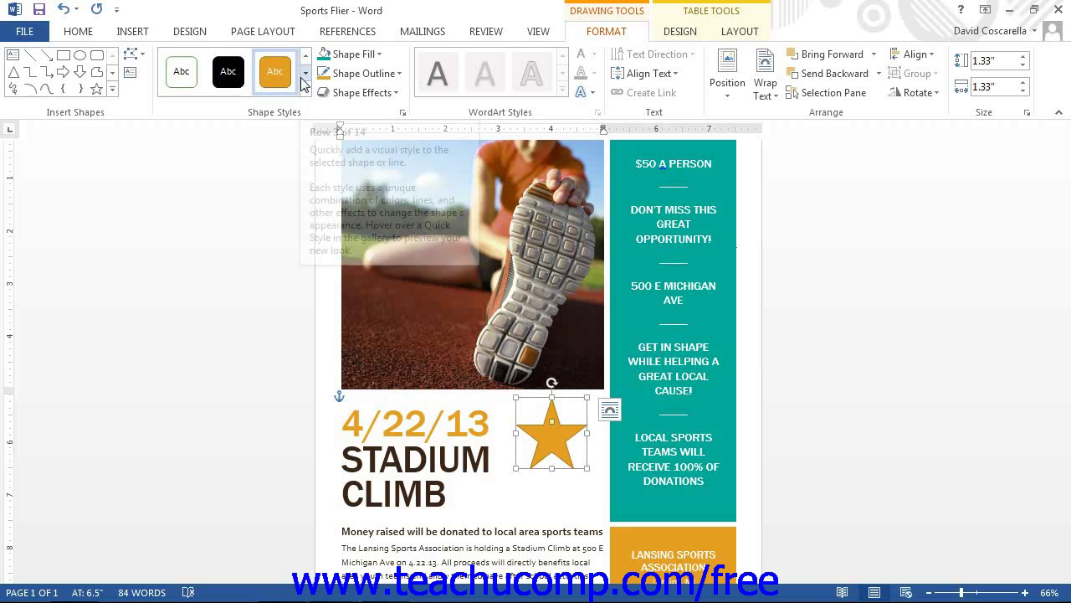
pyautogui.click(304, 74)
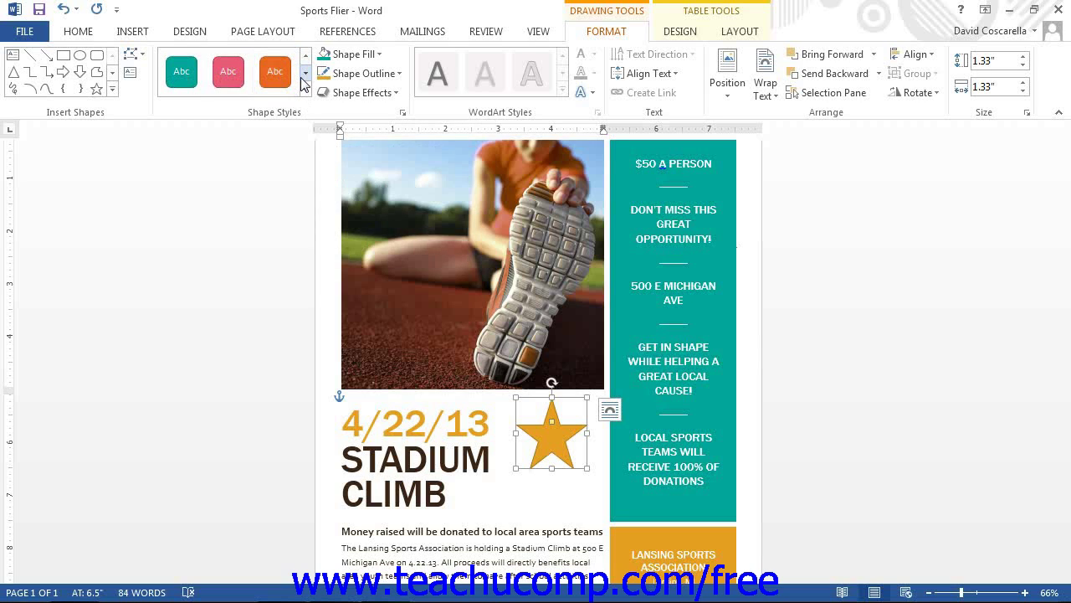
pyautogui.click(304, 74)
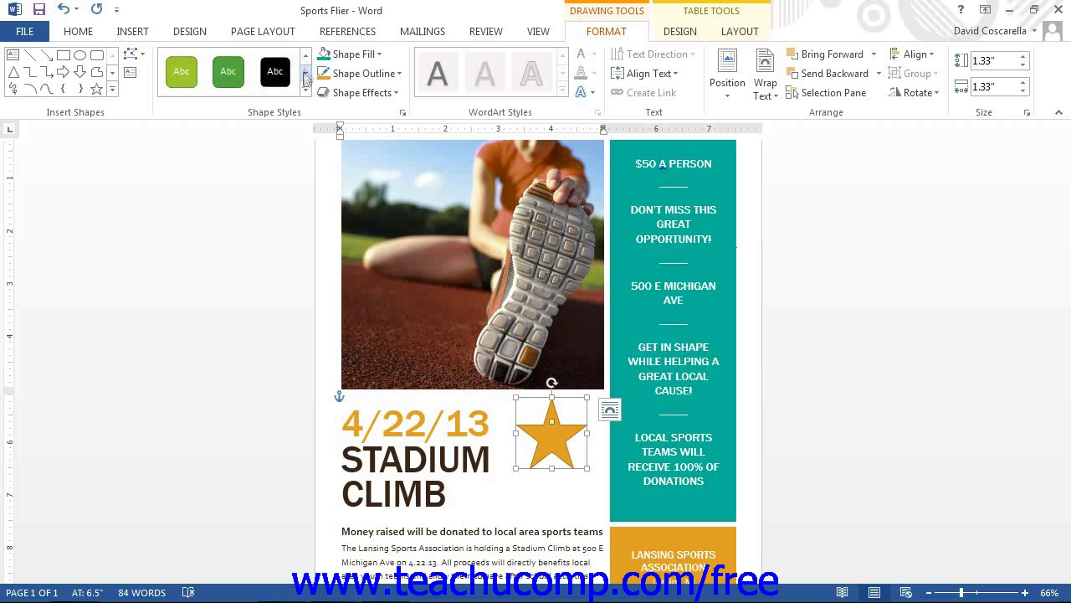
pyautogui.click(306, 55)
pyautogui.click(304, 73)
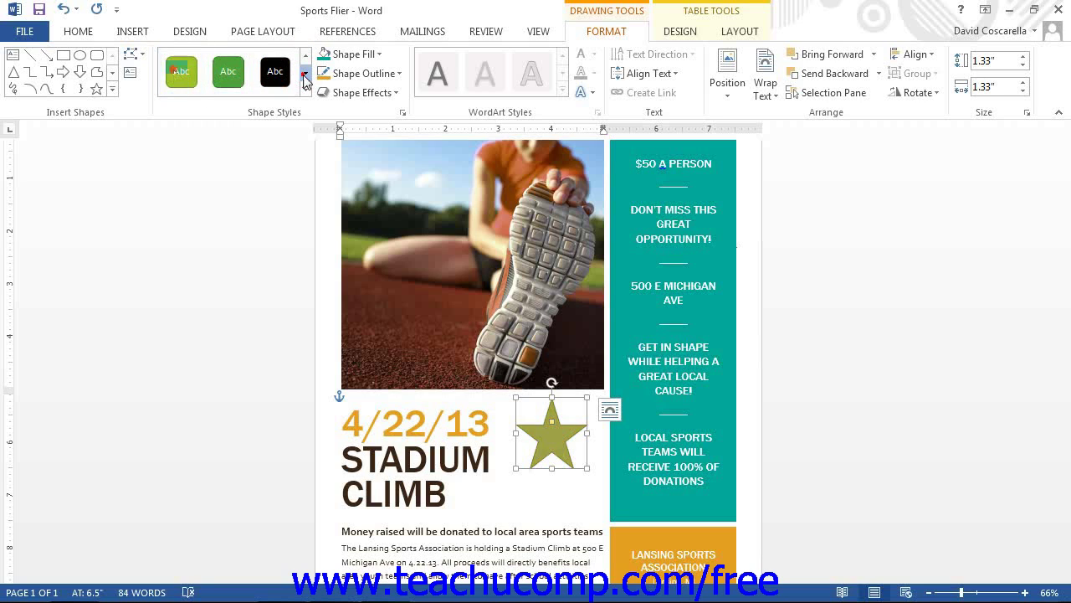
pyautogui.click(177, 76)
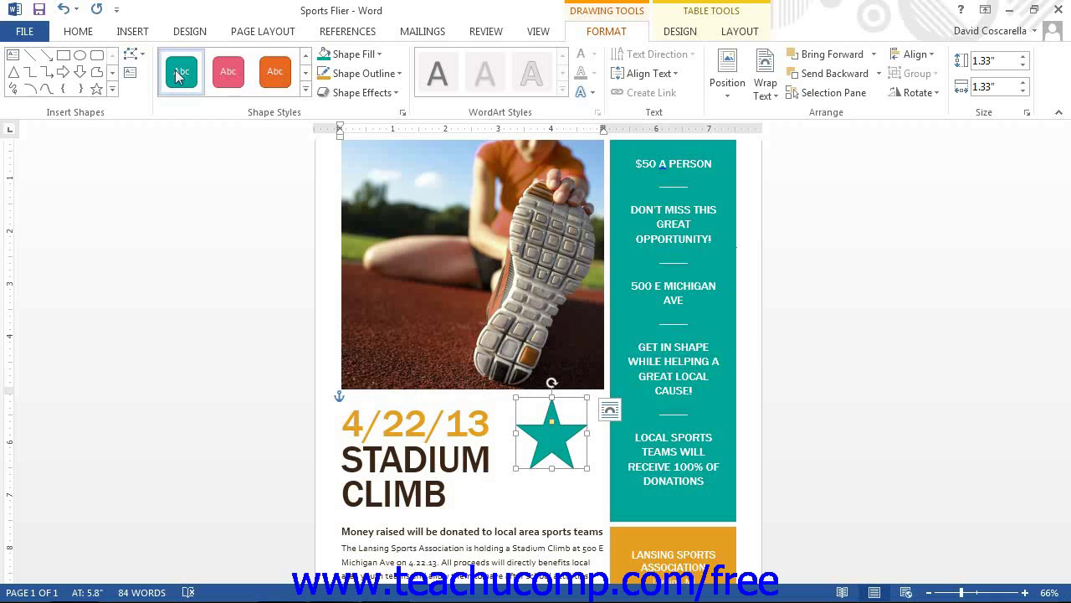
# Open the star's More Fill Colors window, showing its teal as RGB 0, 165, 155
pyautogui.click(377, 55)
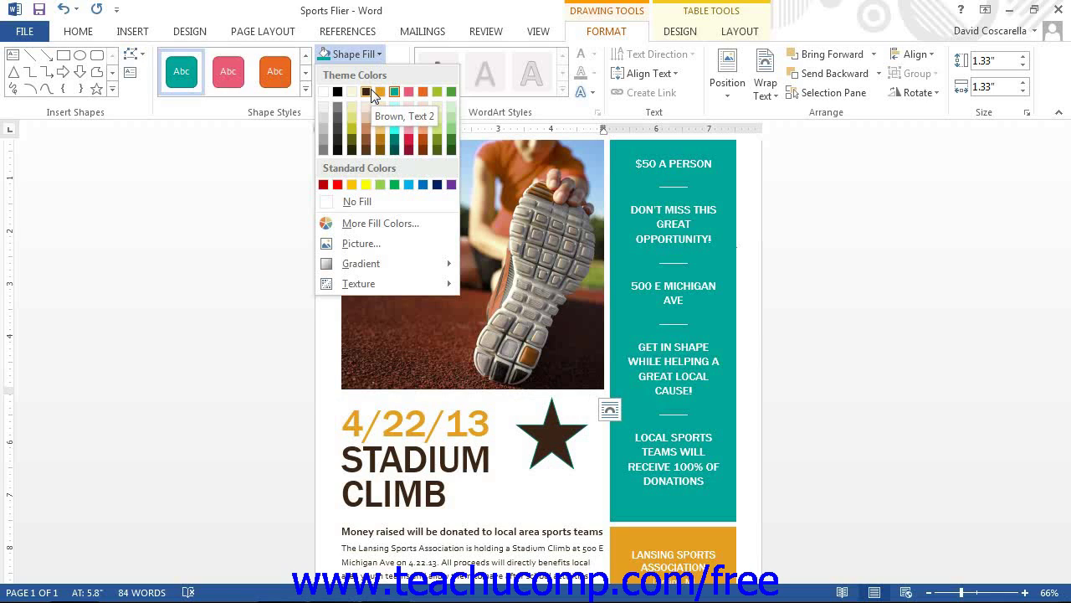
pyautogui.click(382, 225)
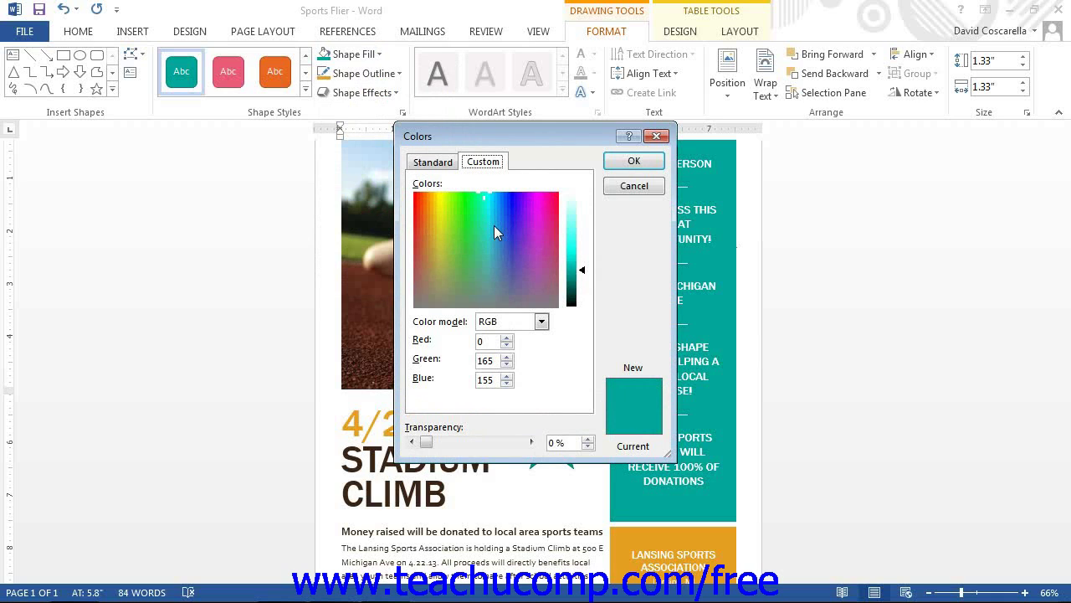
# Compare the Standard and Custom colour tabs, then close the Colors dialog unchanged
pyautogui.click(433, 165)
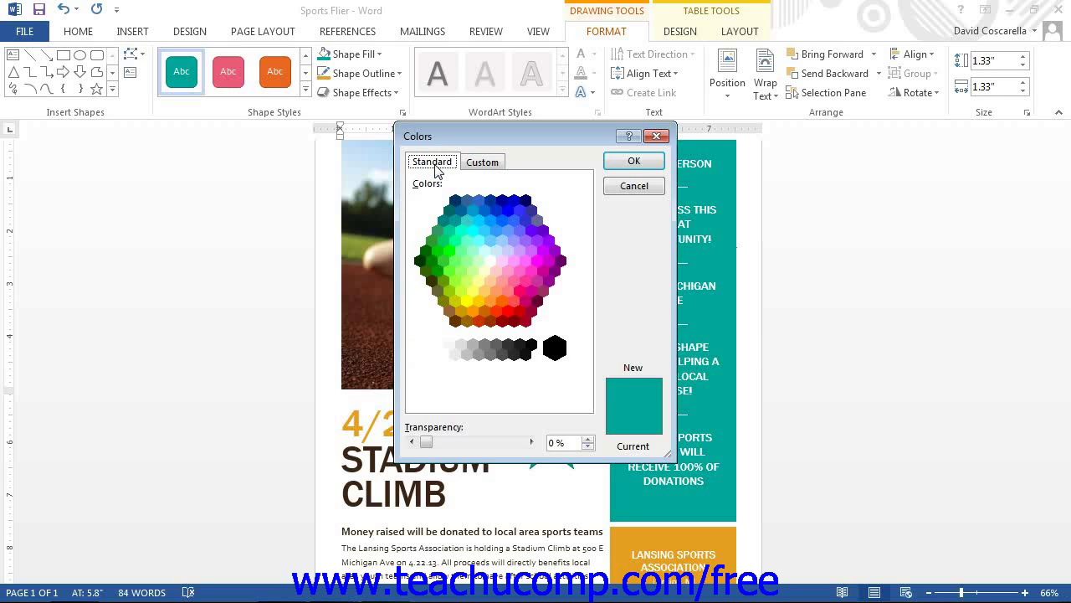
pyautogui.click(483, 164)
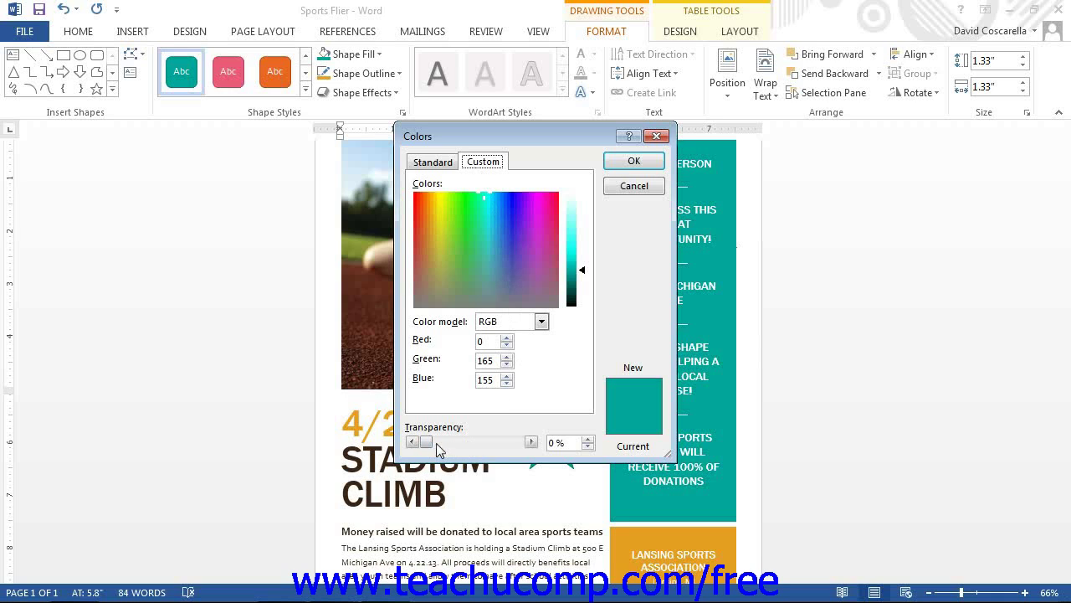
pyautogui.click(649, 140)
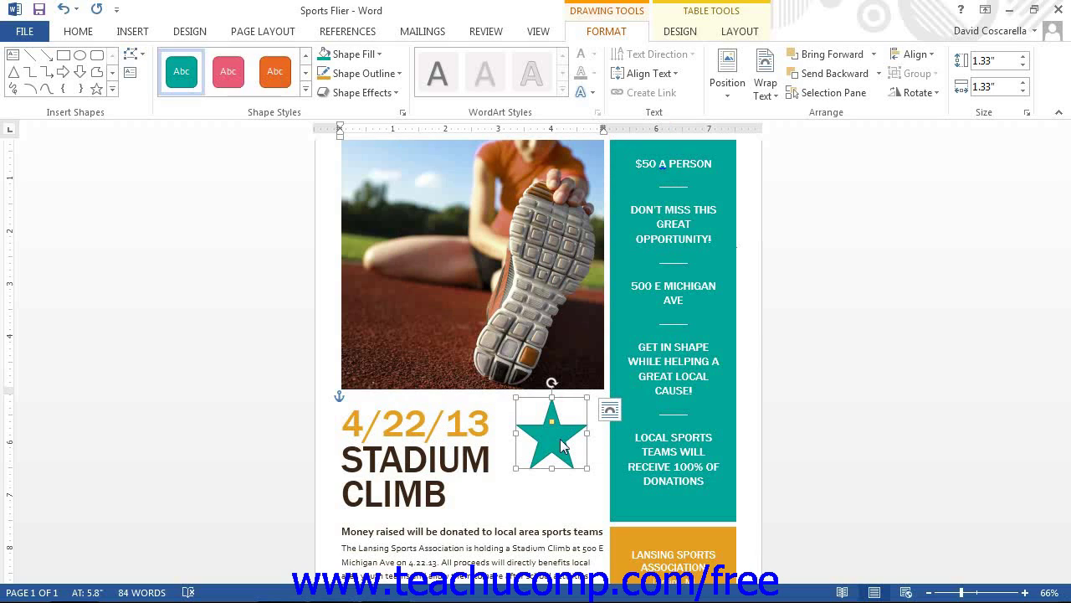
pyautogui.click(377, 54)
pyautogui.click(377, 56)
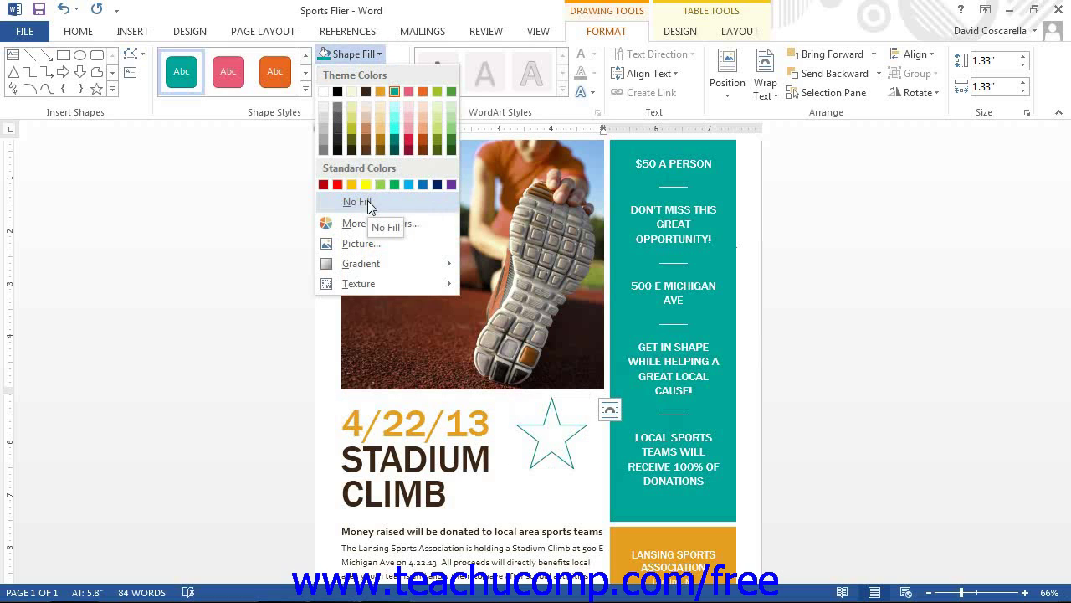
pyautogui.click(368, 200)
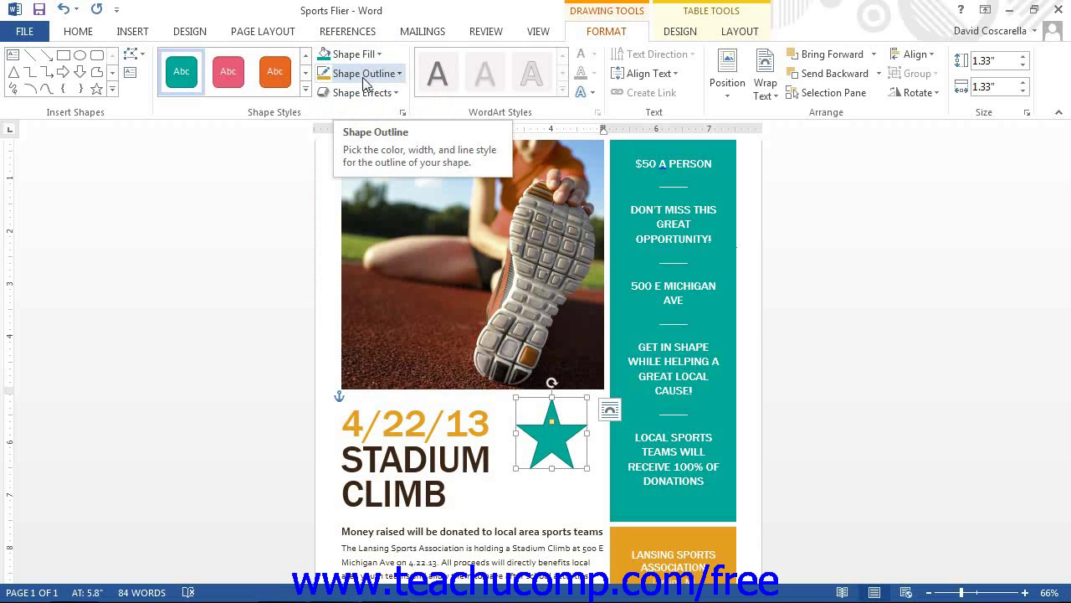
pyautogui.click(379, 55)
pyautogui.click(352, 54)
pyautogui.click(381, 244)
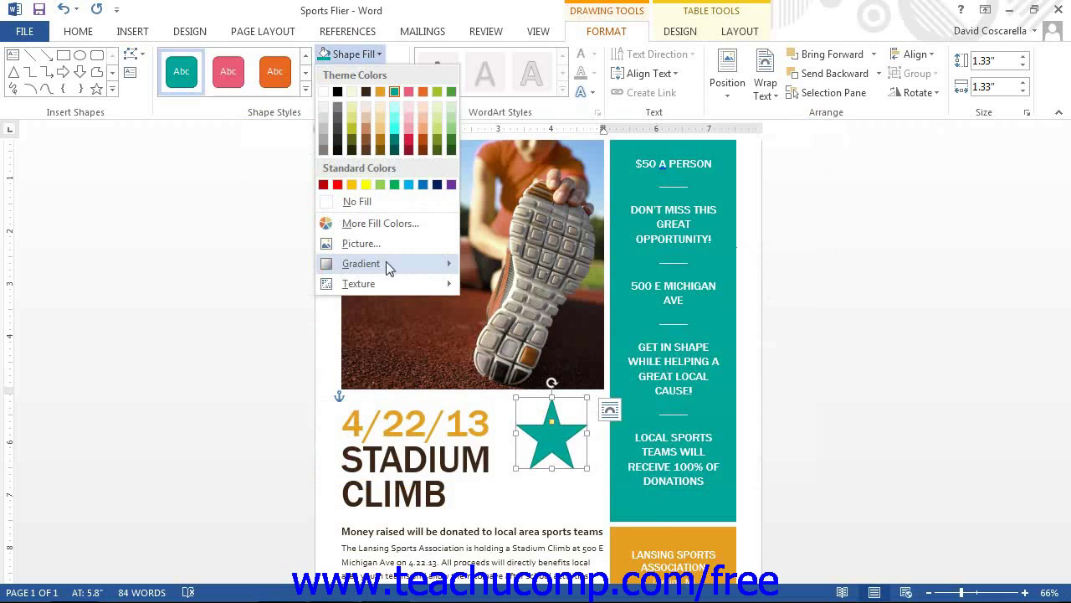
pyautogui.moveTo(383, 258)
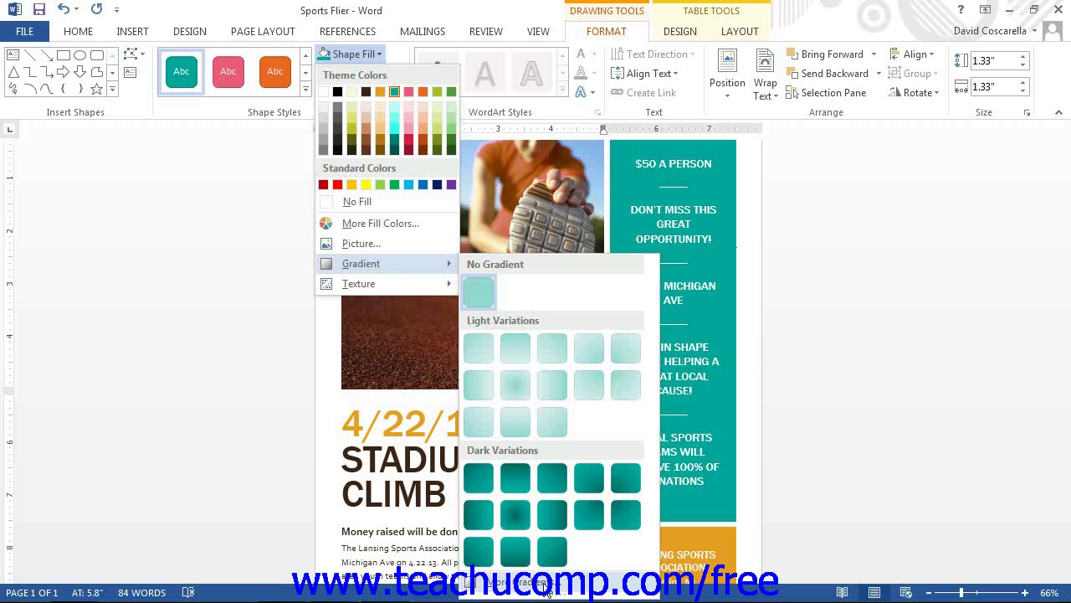
pyautogui.click(419, 286)
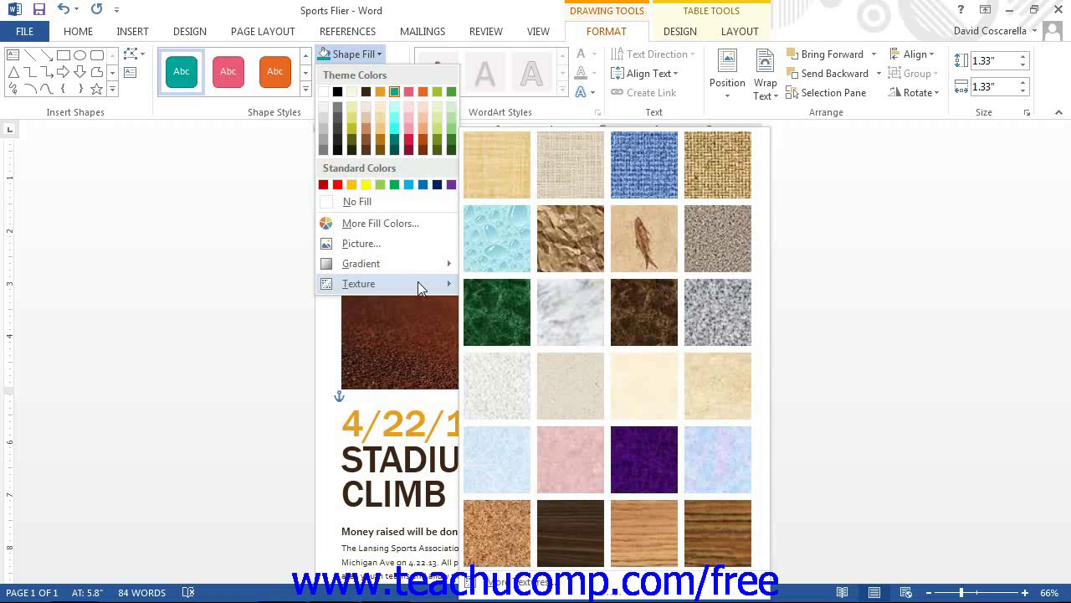
pyautogui.click(257, 187)
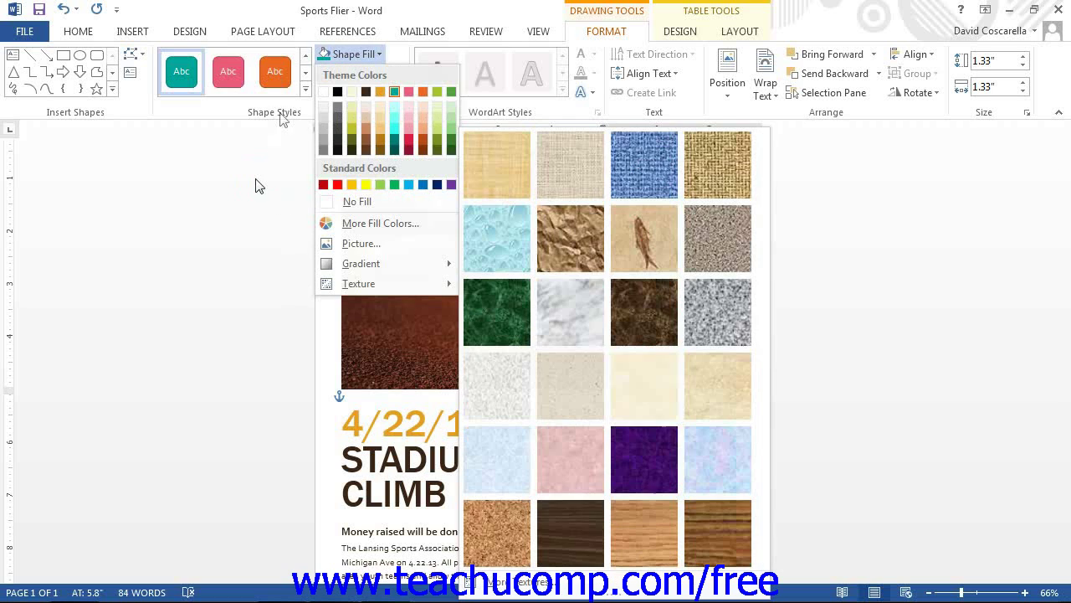
pyautogui.click(282, 119)
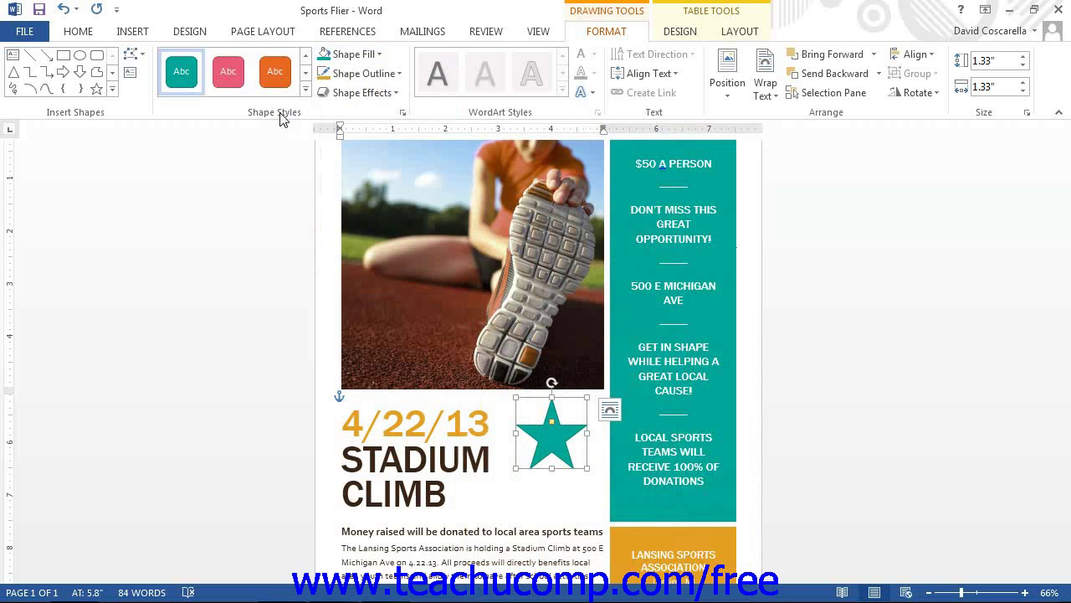
# Give the star a dark brown outline and a heavier outline weight
pyautogui.click(364, 75)
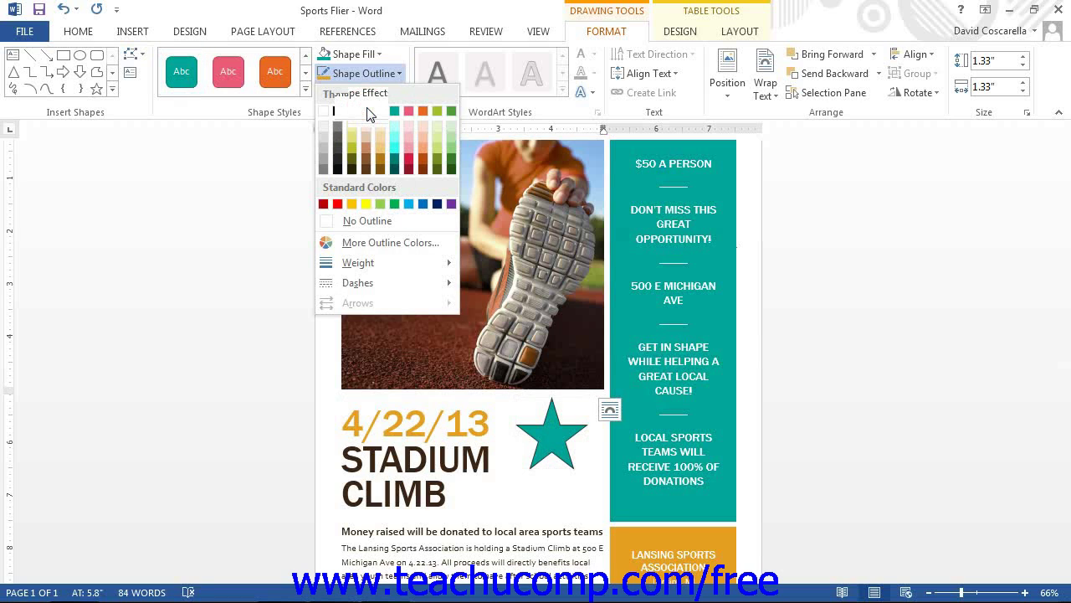
pyautogui.click(368, 110)
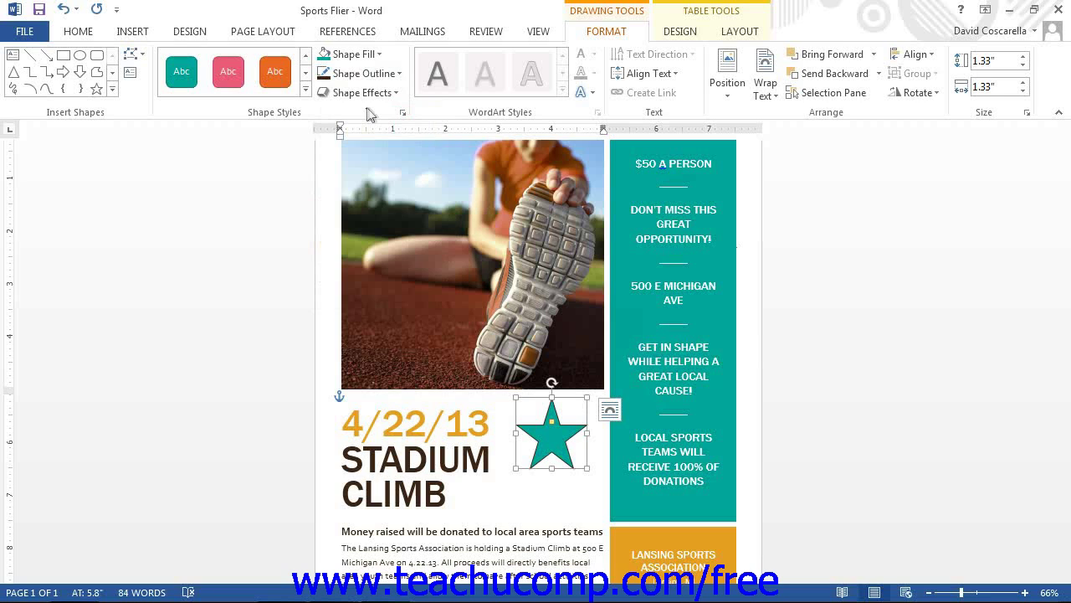
pyautogui.click(384, 74)
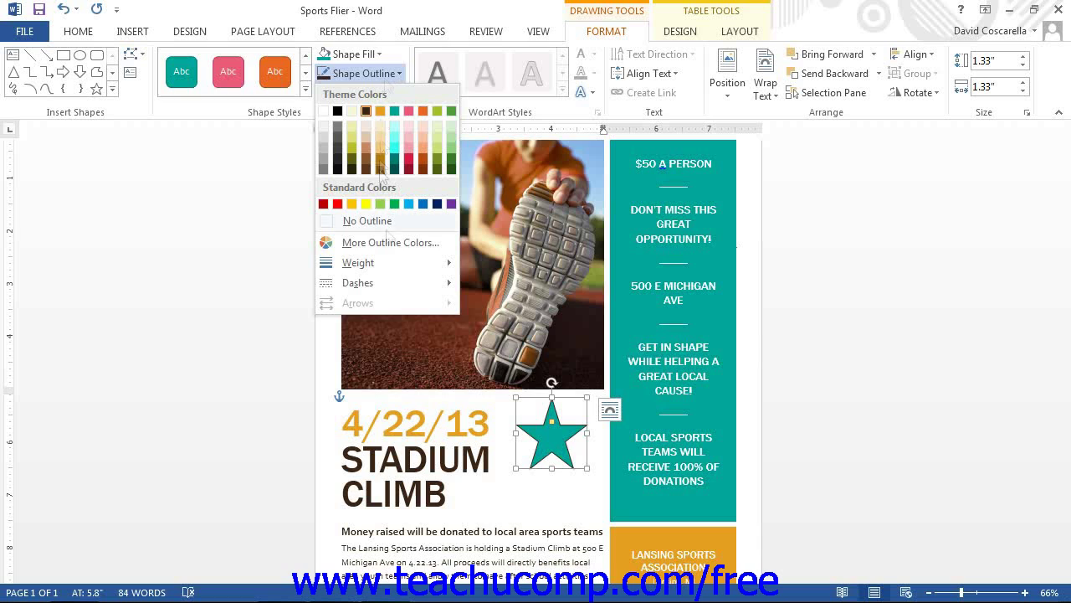
pyautogui.moveTo(402, 267)
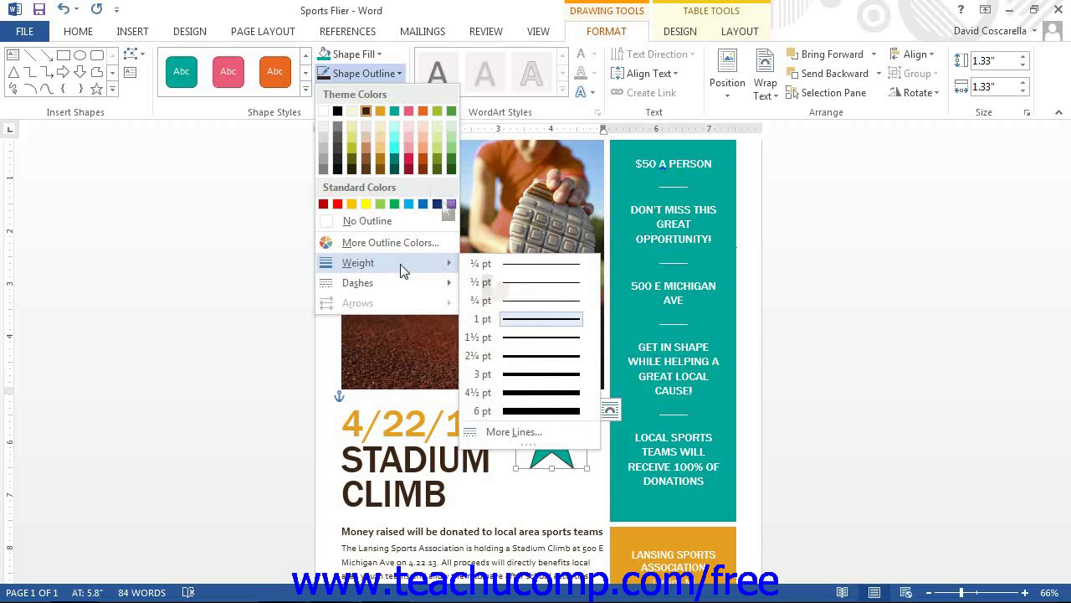
pyautogui.click(371, 74)
# Browse the outline Dashes styles for the star, then close the menus
pyautogui.click(383, 74)
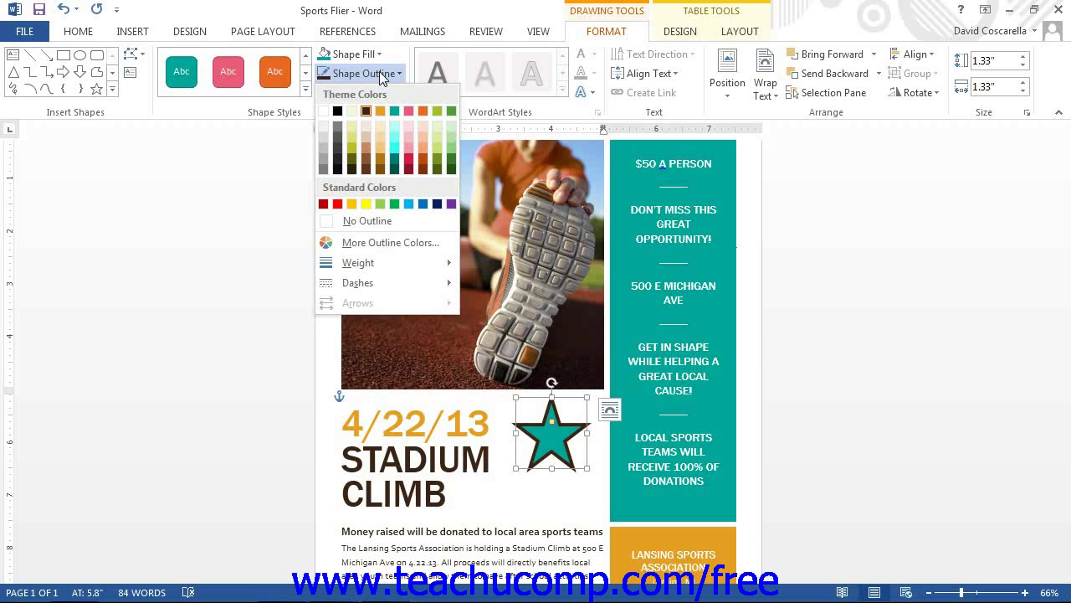
pyautogui.press('Down')
pyautogui.press('Down')
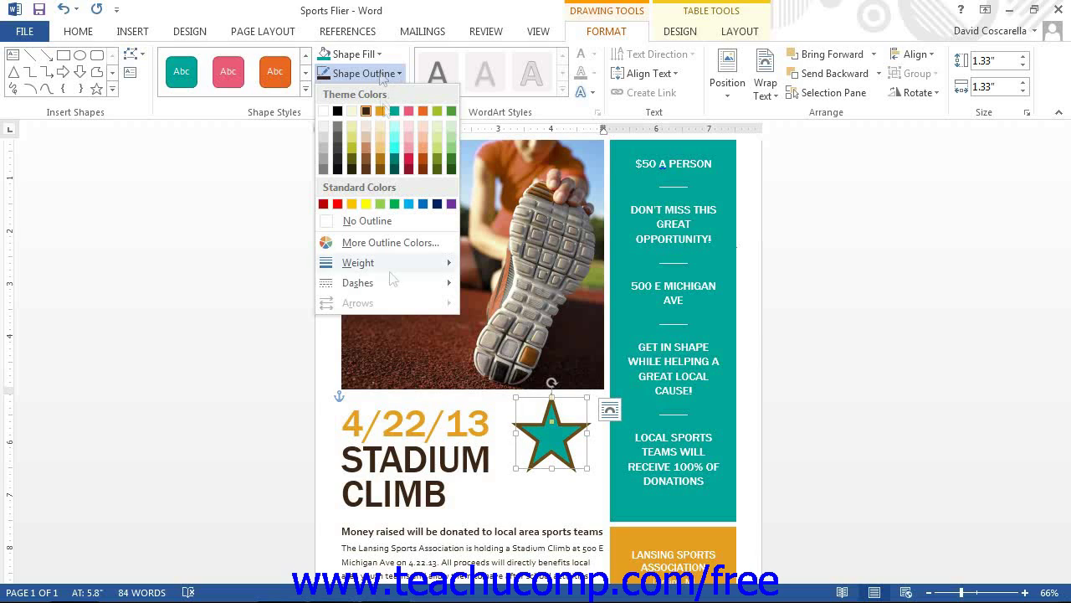
pyautogui.press('Right')
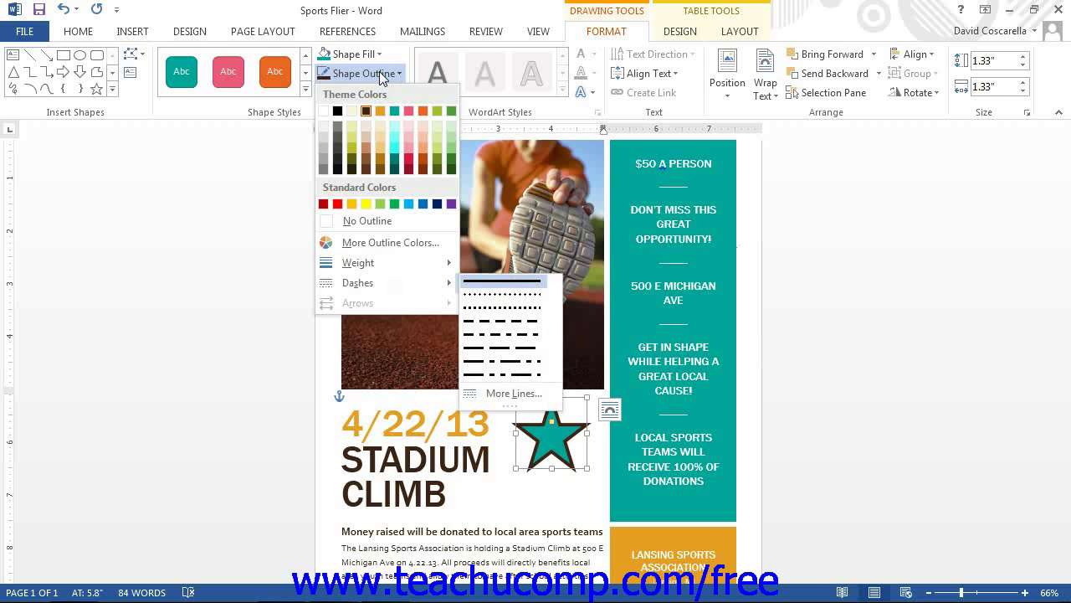
pyautogui.rightClick(395, 285)
pyautogui.click(266, 270)
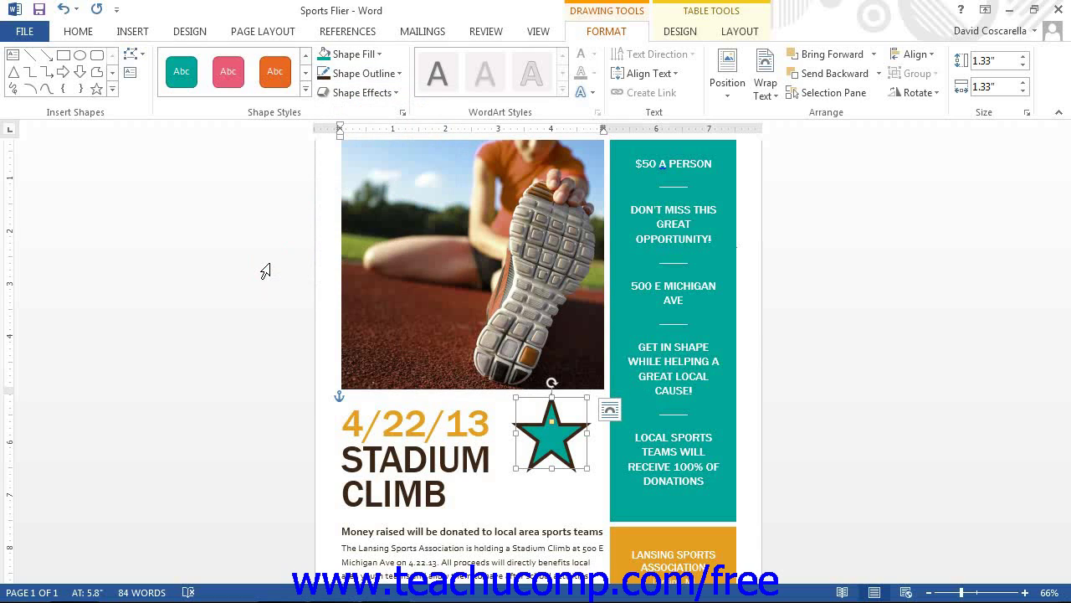
pyautogui.click(371, 74)
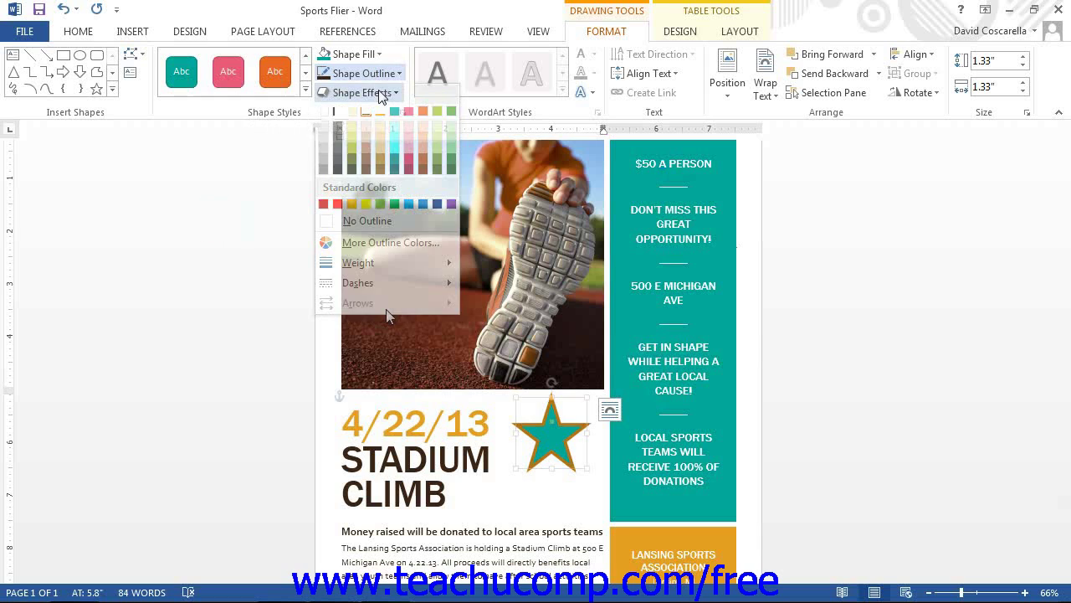
pyautogui.click(379, 93)
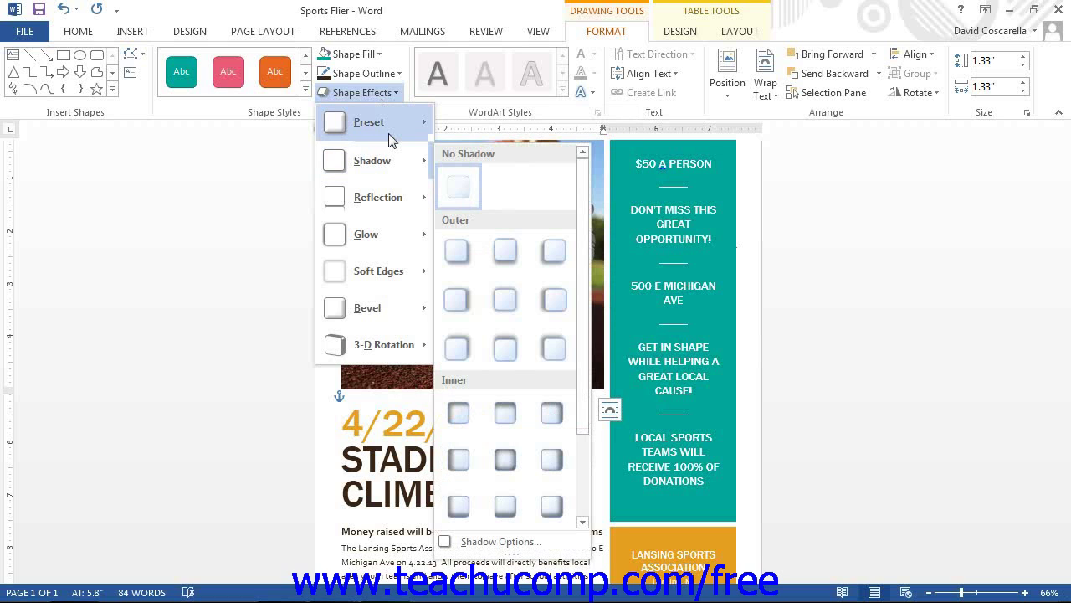
pyautogui.moveTo(392, 193)
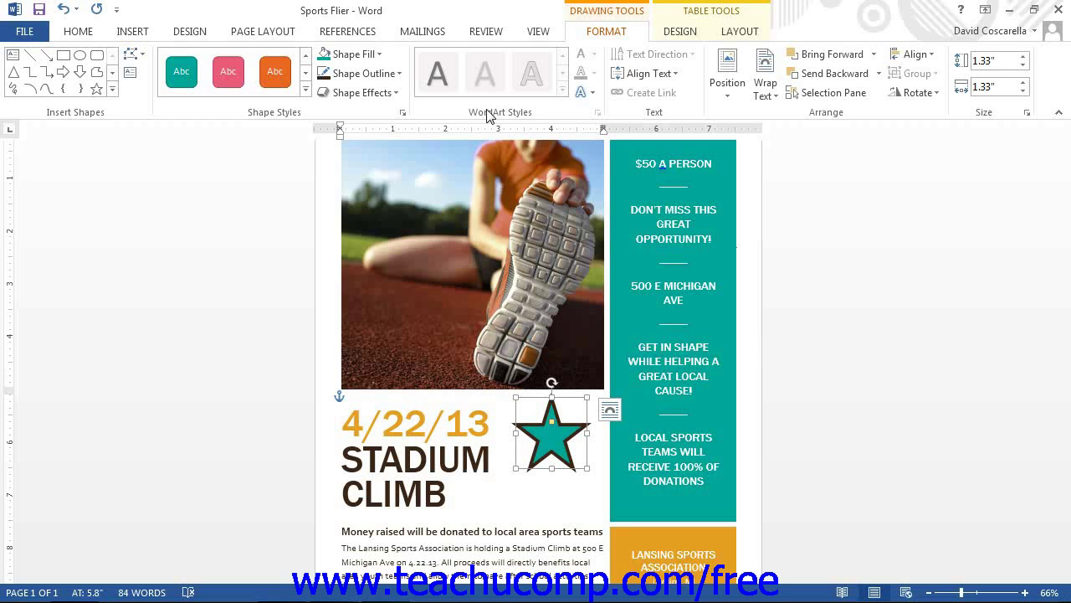
pyautogui.click(593, 95)
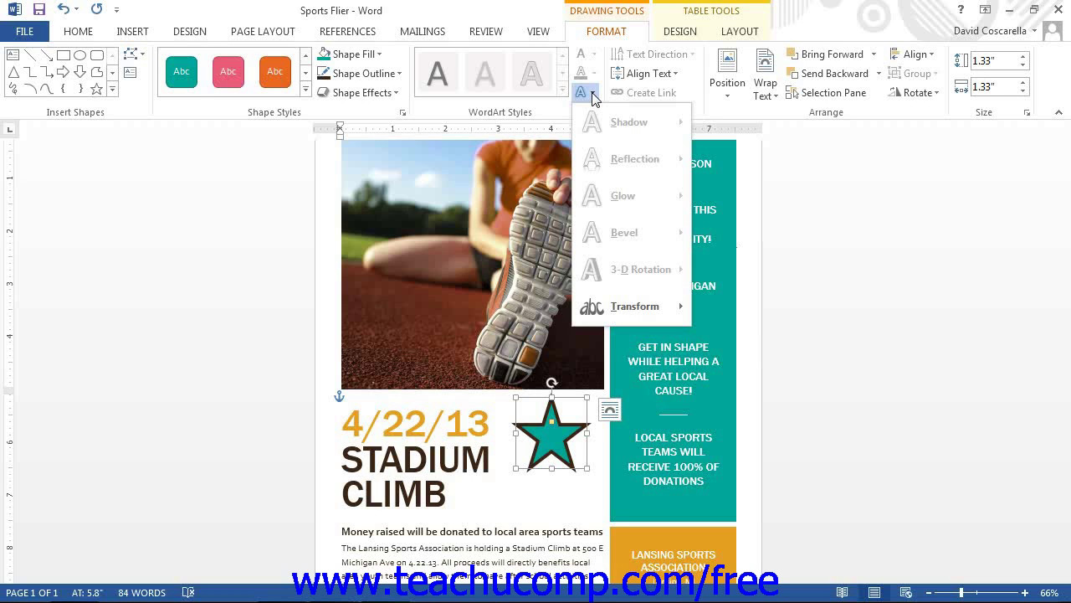
pyautogui.click(593, 94)
pyautogui.click(593, 94)
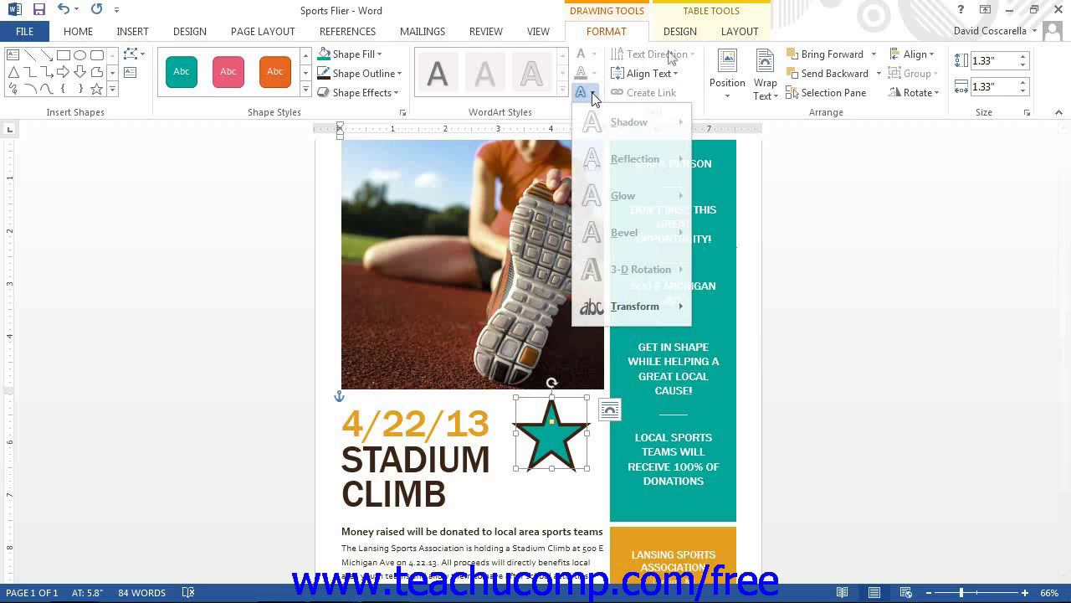
pyautogui.click(593, 94)
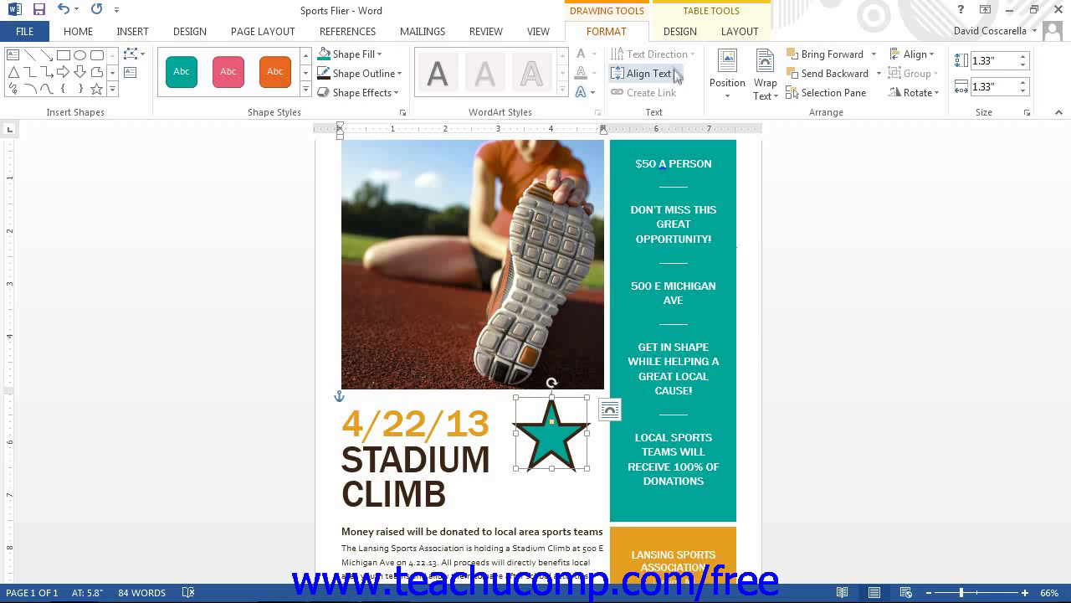
pyautogui.click(675, 76)
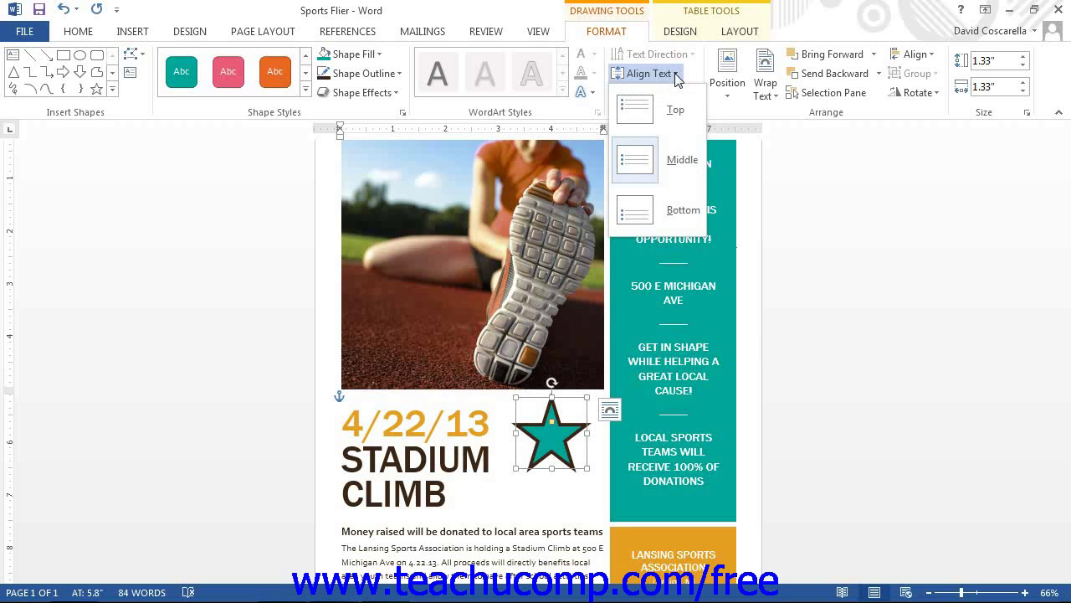
pyautogui.click(676, 102)
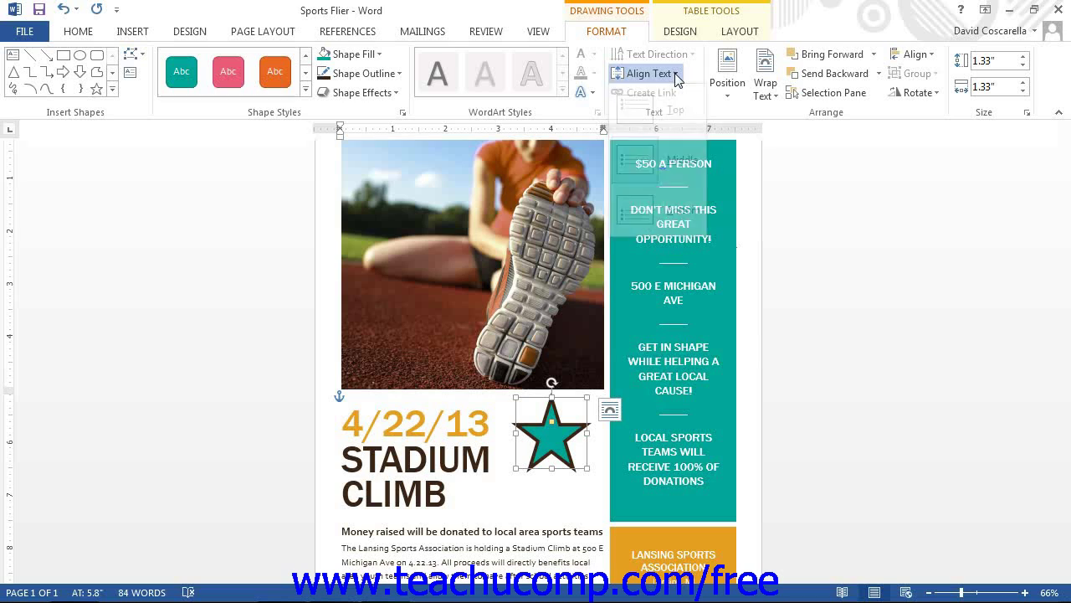
pyautogui.click(651, 74)
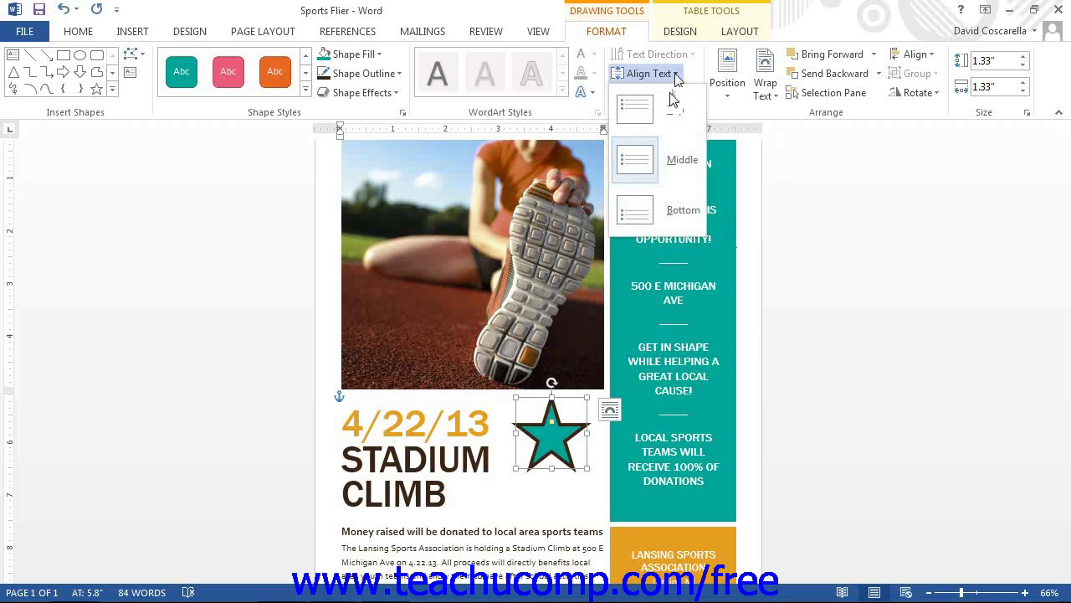
pyautogui.click(671, 101)
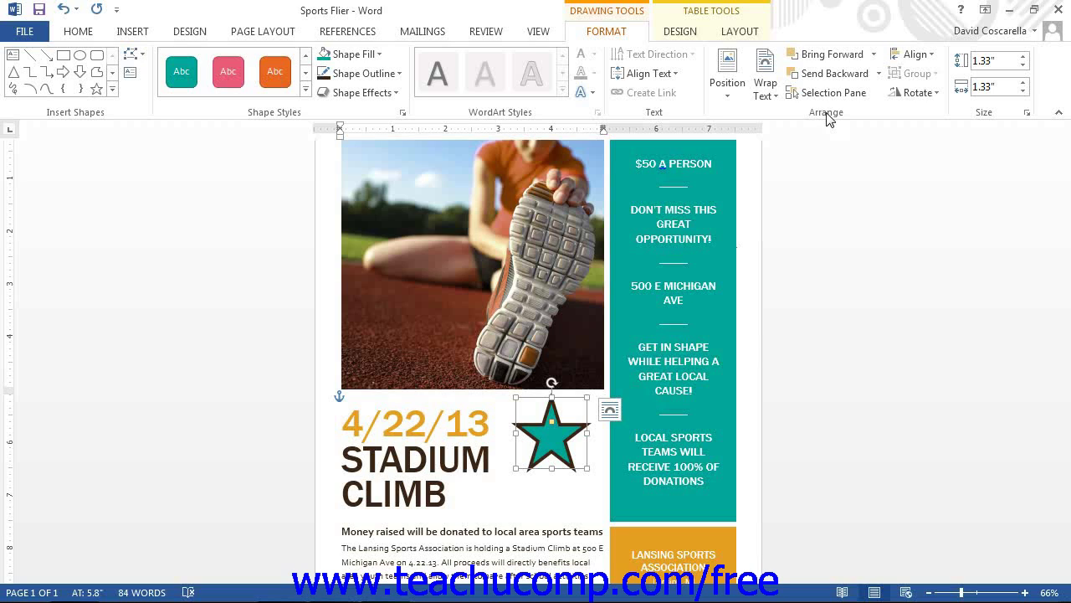
pyautogui.click(729, 85)
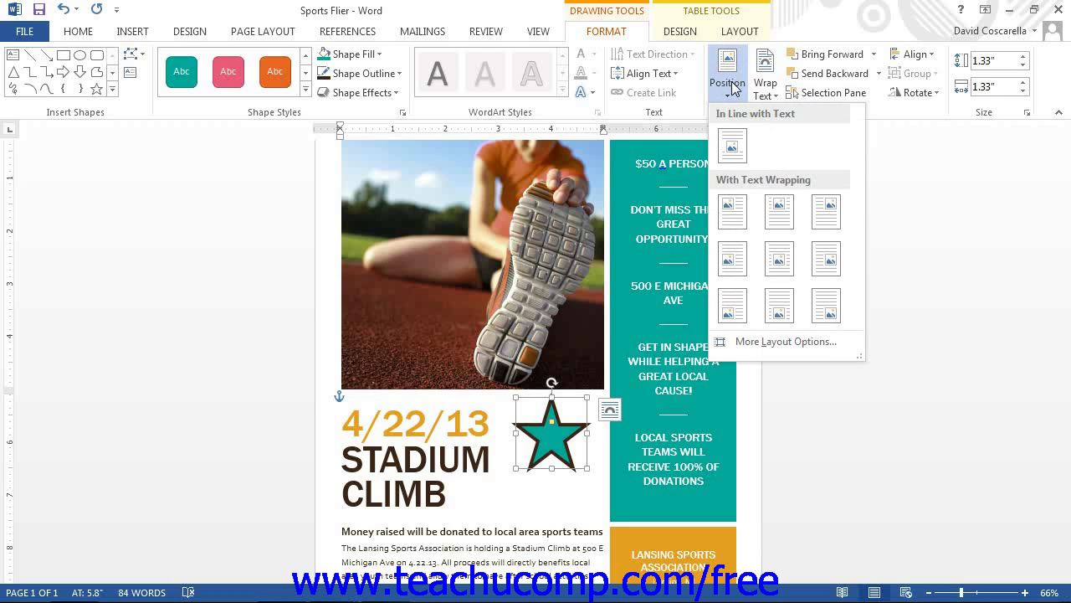
pyautogui.click(764, 88)
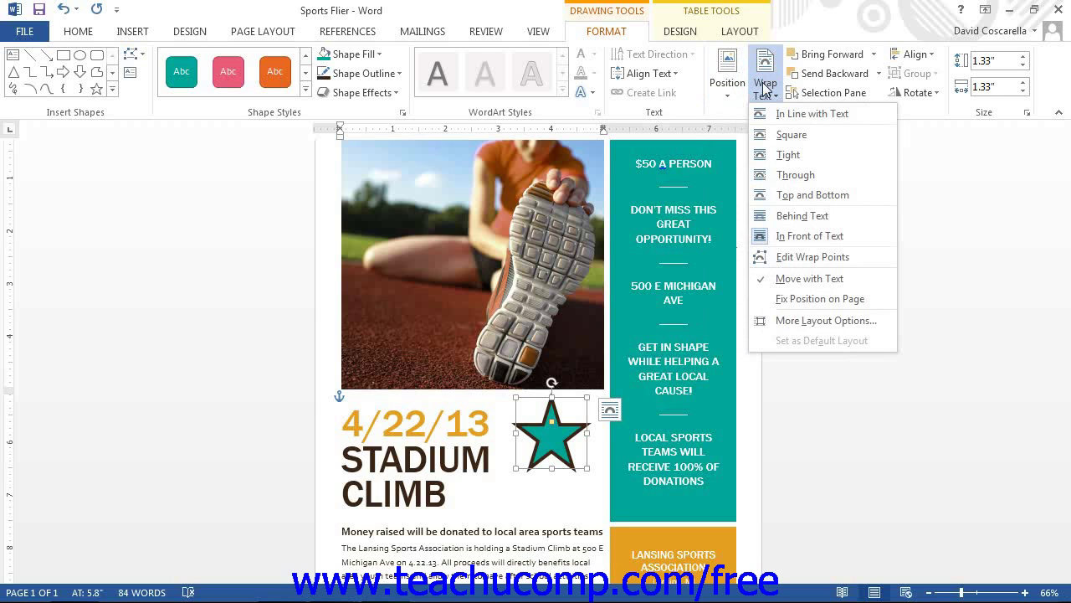
pyautogui.click(764, 88)
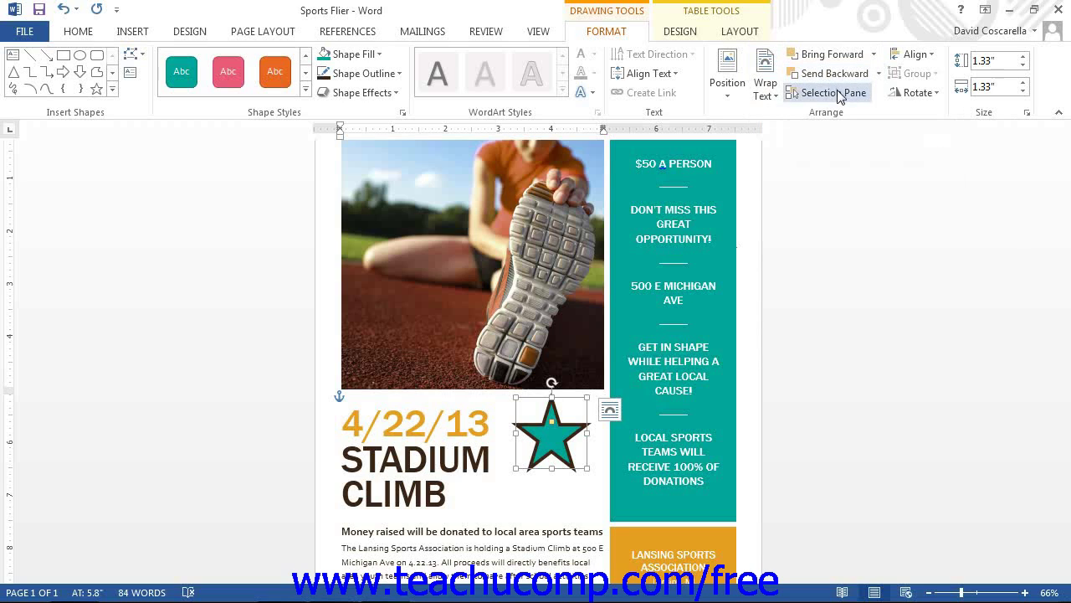
pyautogui.click(837, 93)
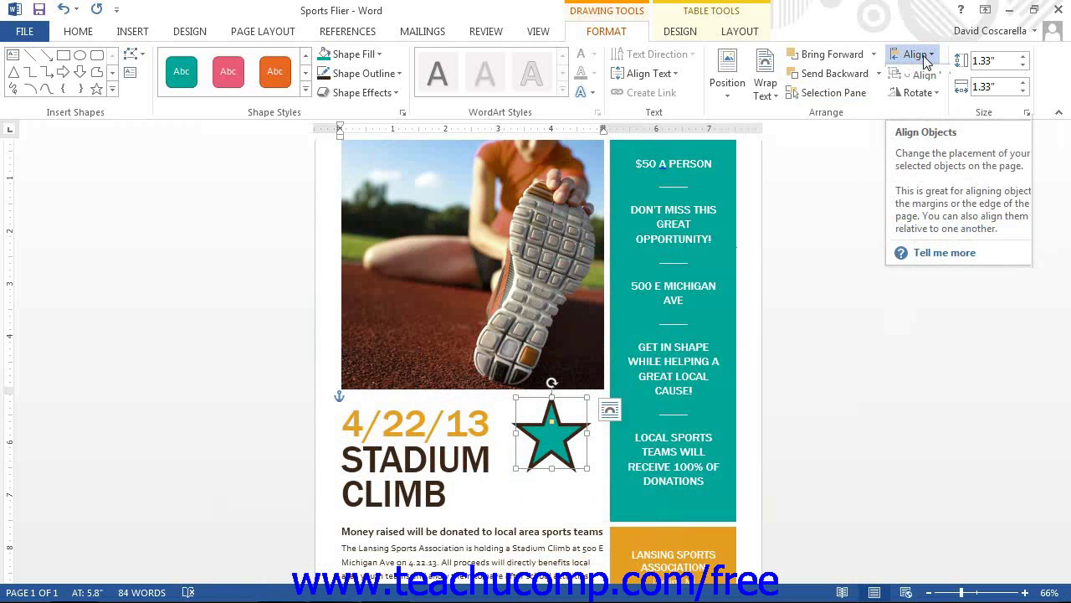
pyautogui.click(916, 55)
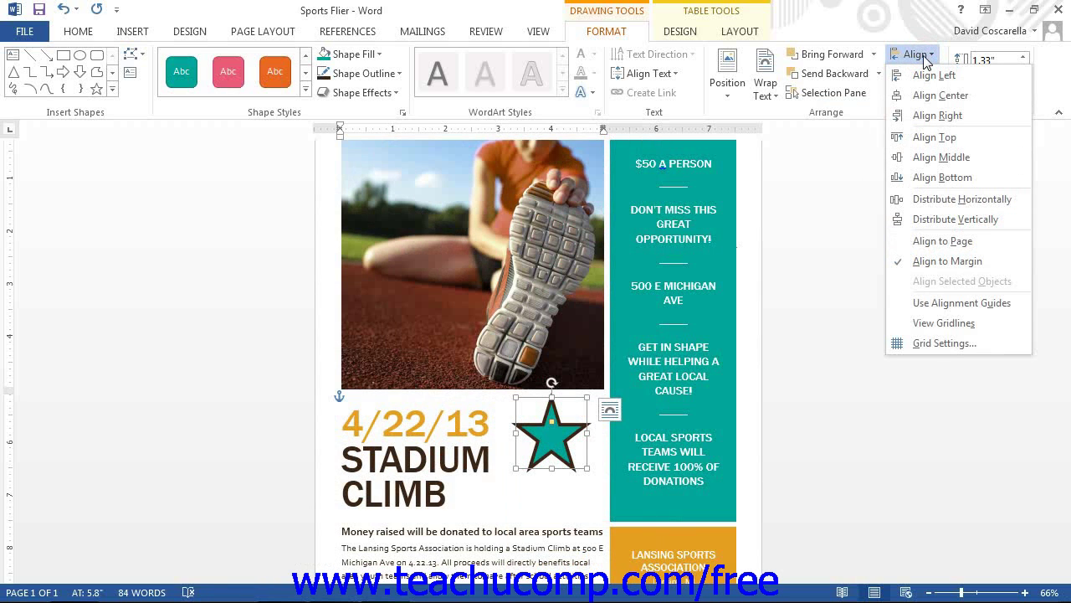
pyautogui.click(933, 57)
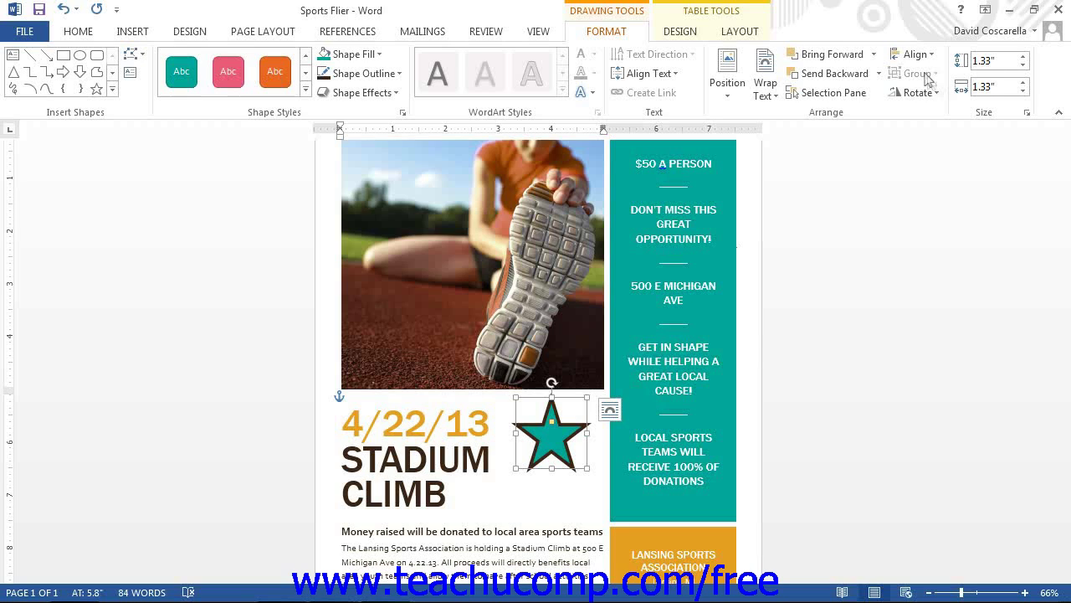
pyautogui.click(935, 95)
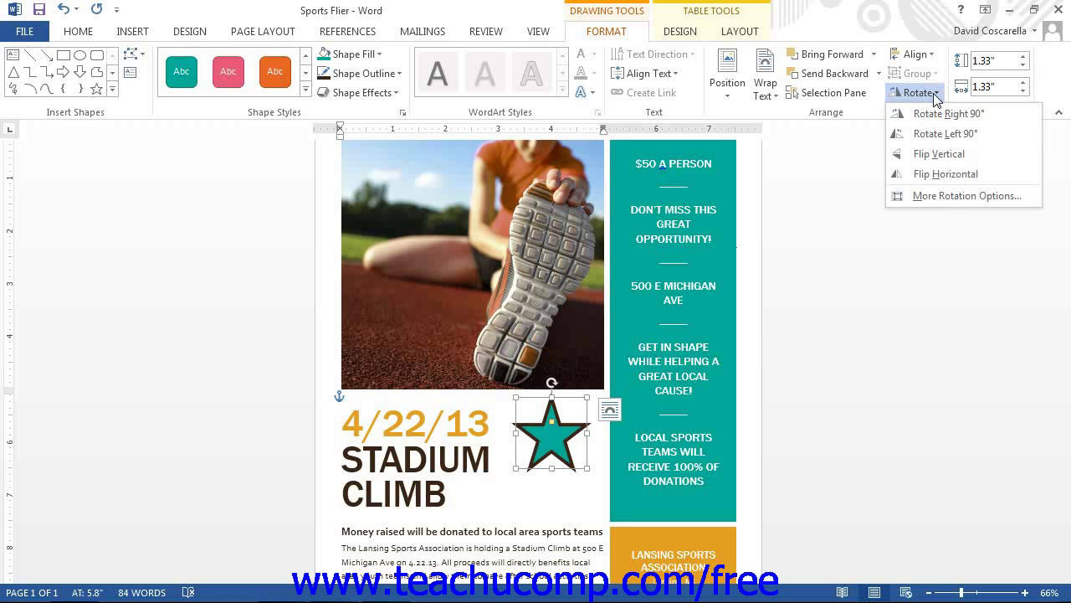
pyautogui.click(935, 94)
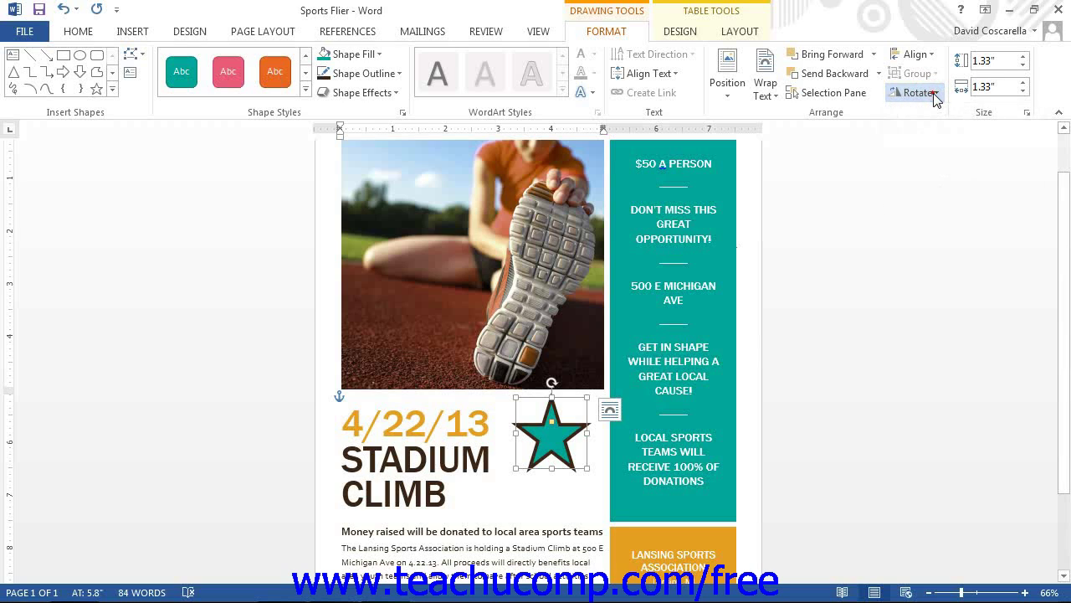